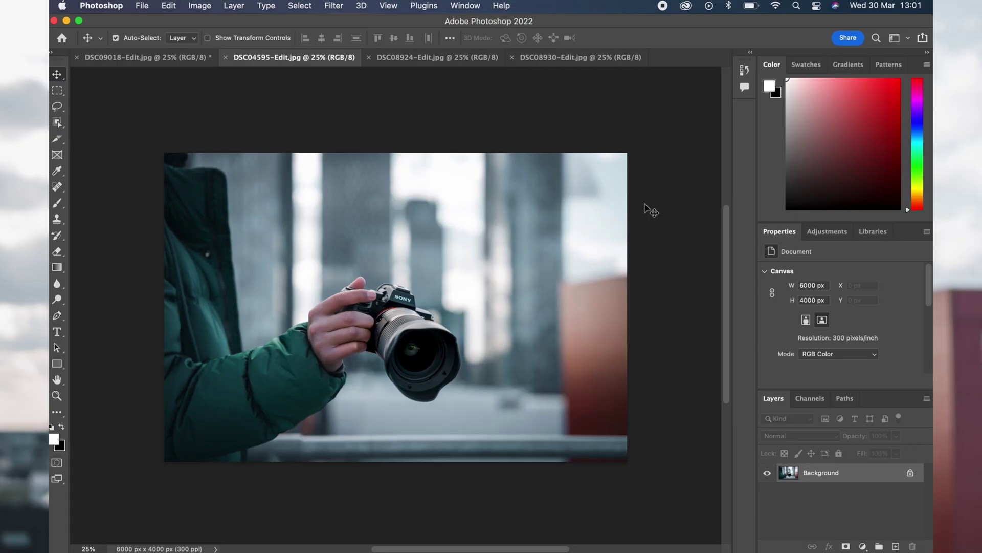
Step: Flip through the rooftop, jacket and camera photos, ending on the DSC09018-Edit bridge portrait
{"action": "left_click", "coordinate": [432, 58]}
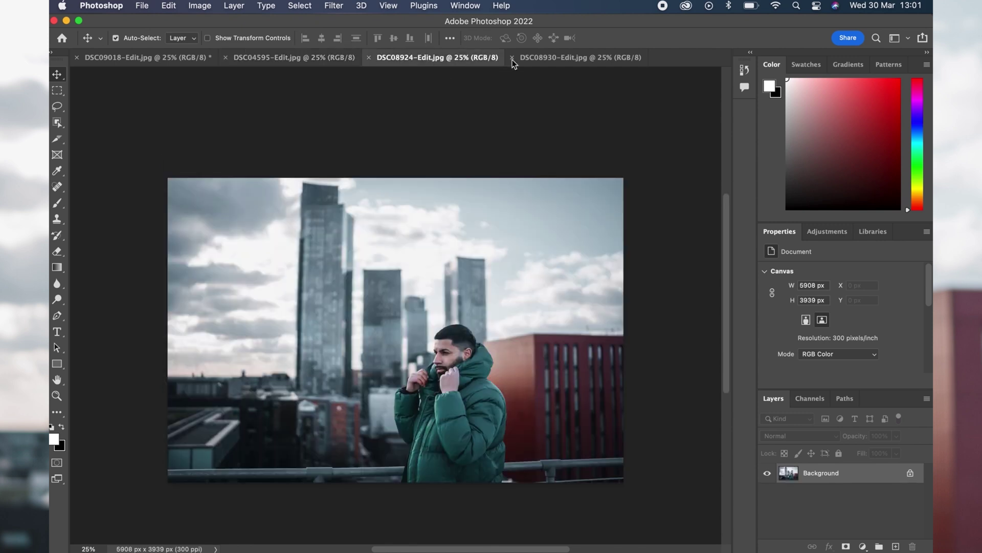
{"action": "left_click", "coordinate": [551, 64]}
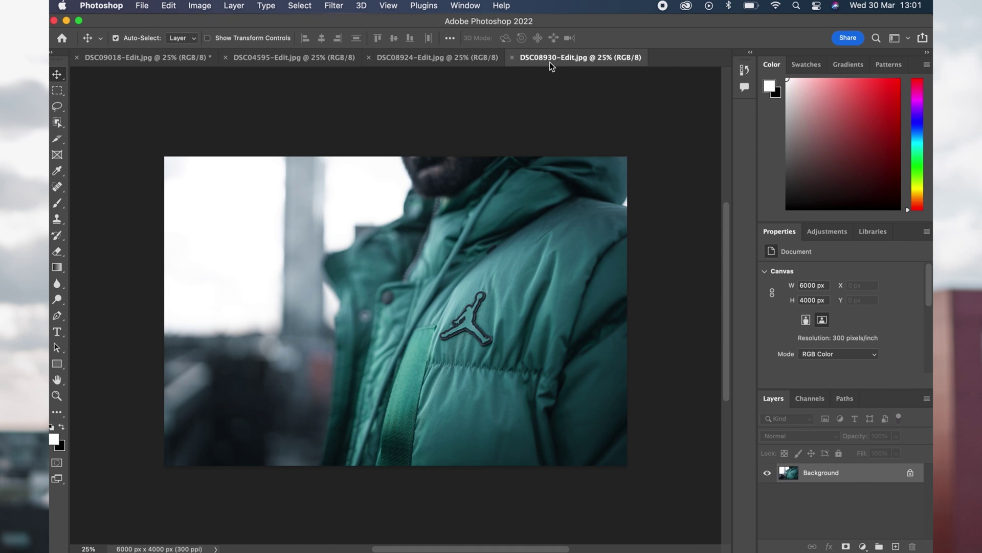
{"action": "left_click", "coordinate": [455, 61]}
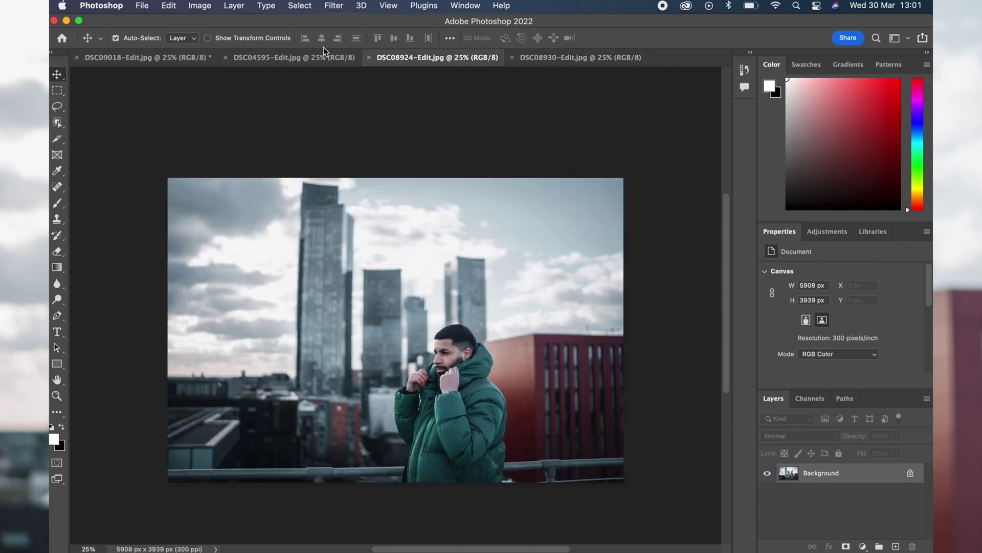
{"action": "left_click", "coordinate": [305, 61]}
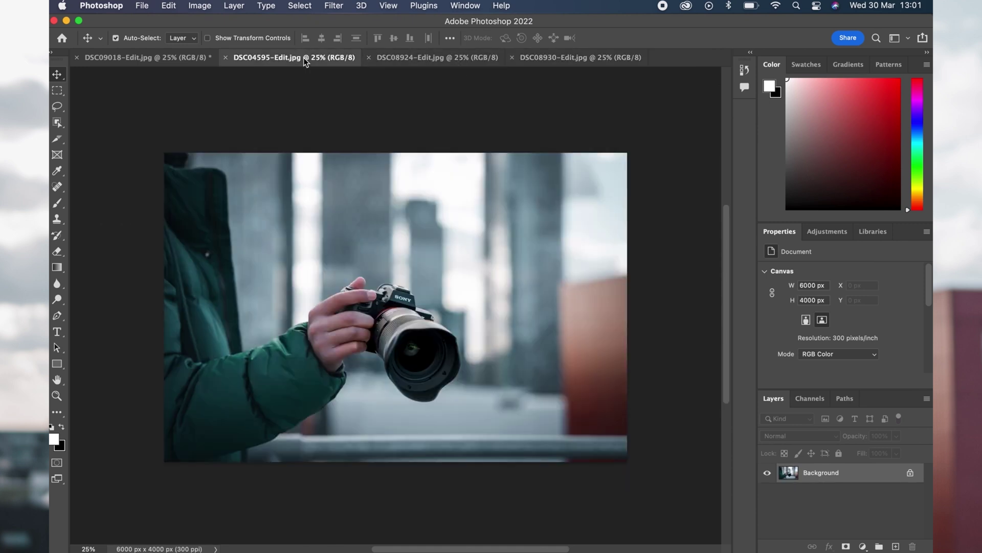
{"action": "left_click", "coordinate": [157, 61]}
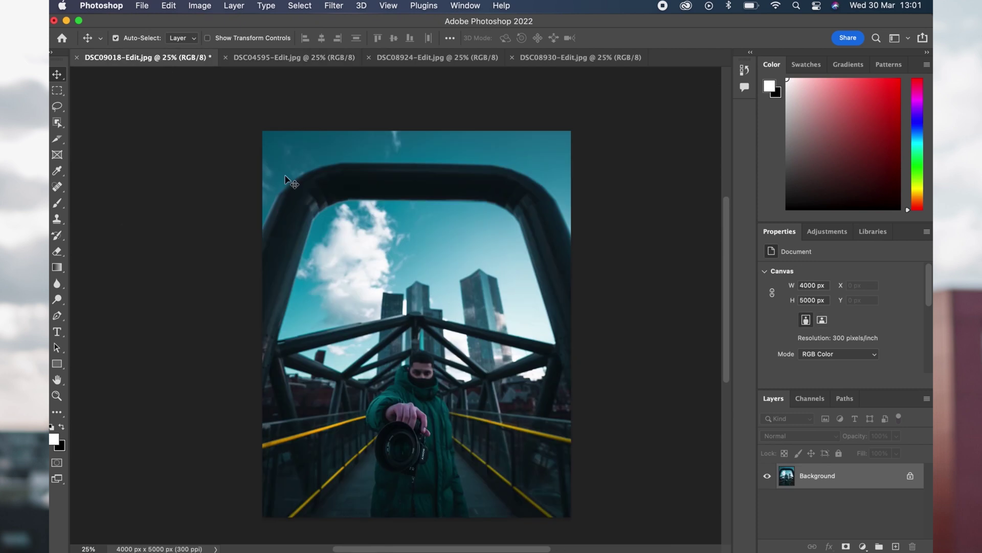
{"action": "scroll", "coordinate": [285, 177], "scroll_direction": "down", "scroll_amount": 2}
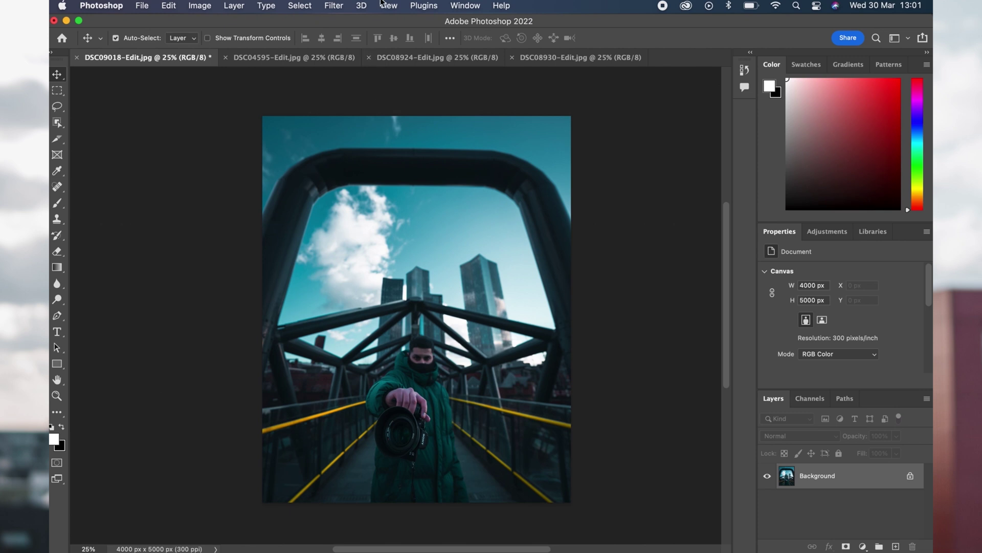
Step: Apply a New Guide Layout with 3 rows and no columns to the bridge portrait
{"action": "left_click", "coordinate": [389, 6]}
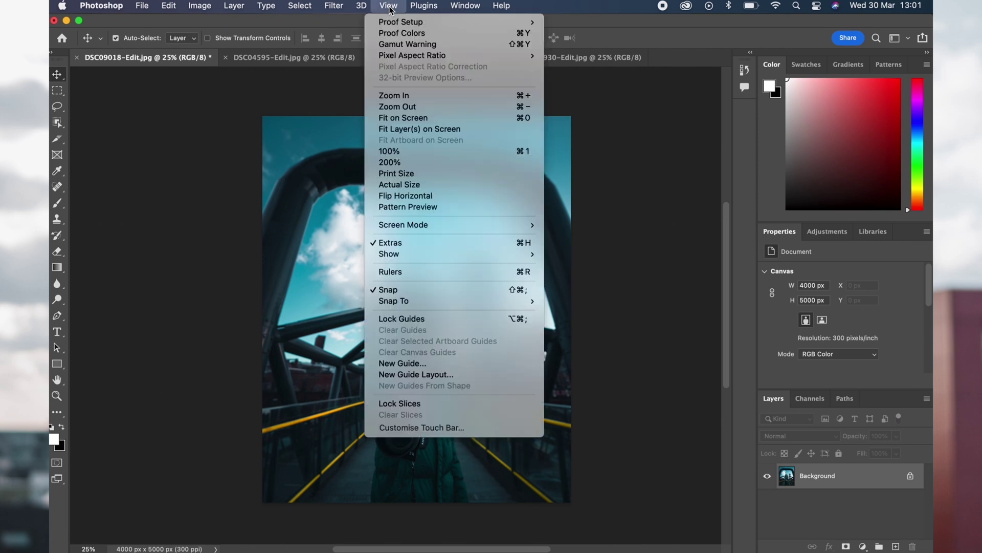
{"action": "left_click", "coordinate": [439, 375]}
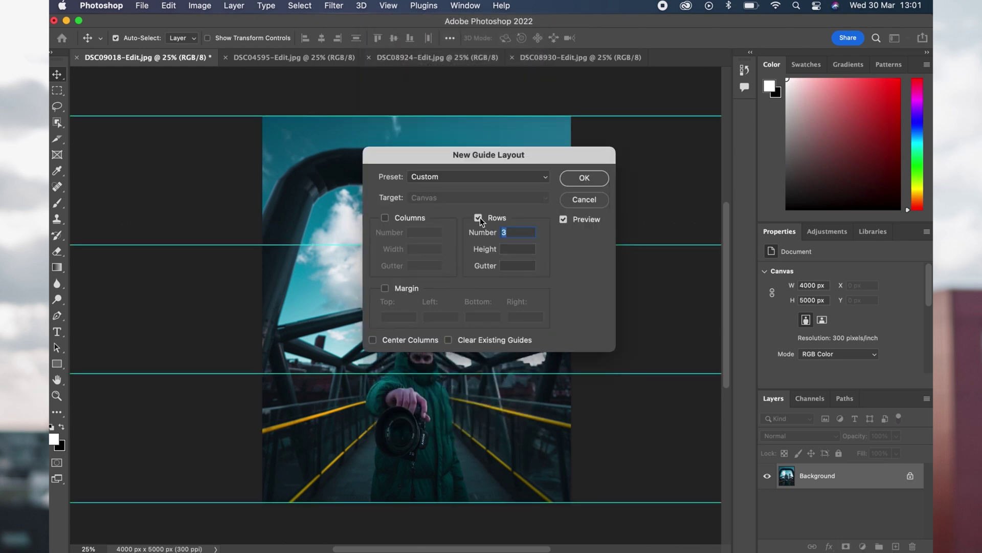
{"action": "left_click", "coordinate": [517, 232]}
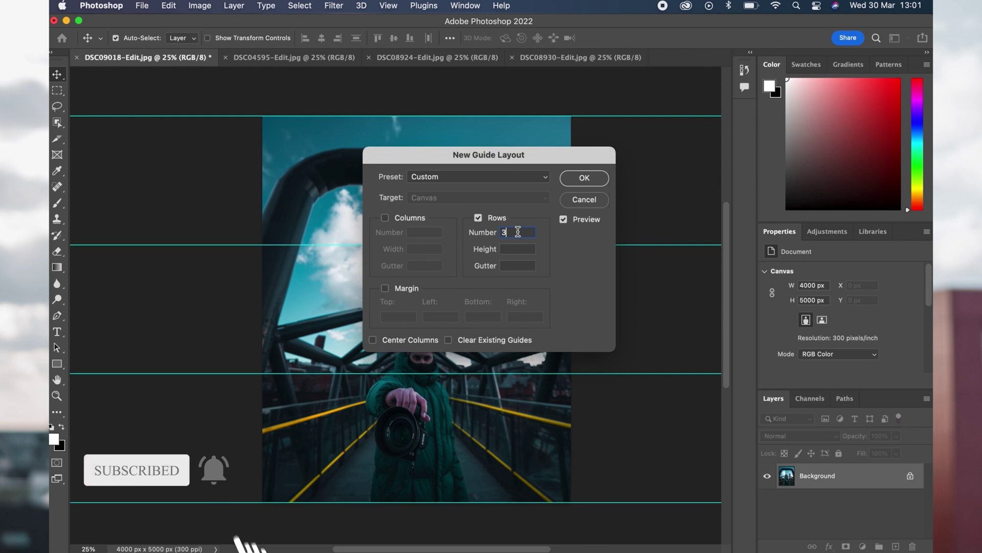
{"action": "left_click", "coordinate": [585, 179]}
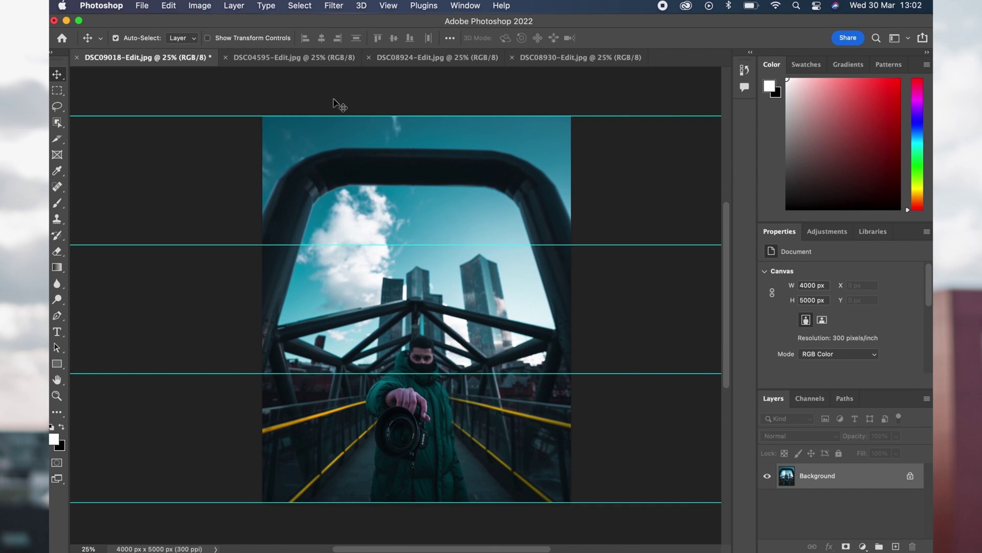
Step: Drag the DSC08930 green jacket close-up into the bridge portrait as a new layer
{"action": "left_click", "coordinate": [436, 56]}
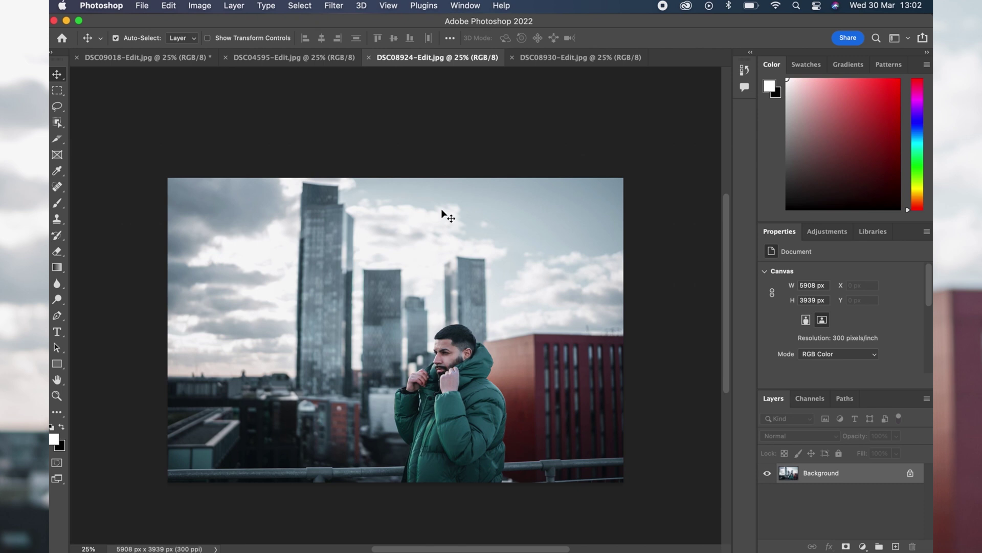
{"action": "left_click", "coordinate": [585, 57]}
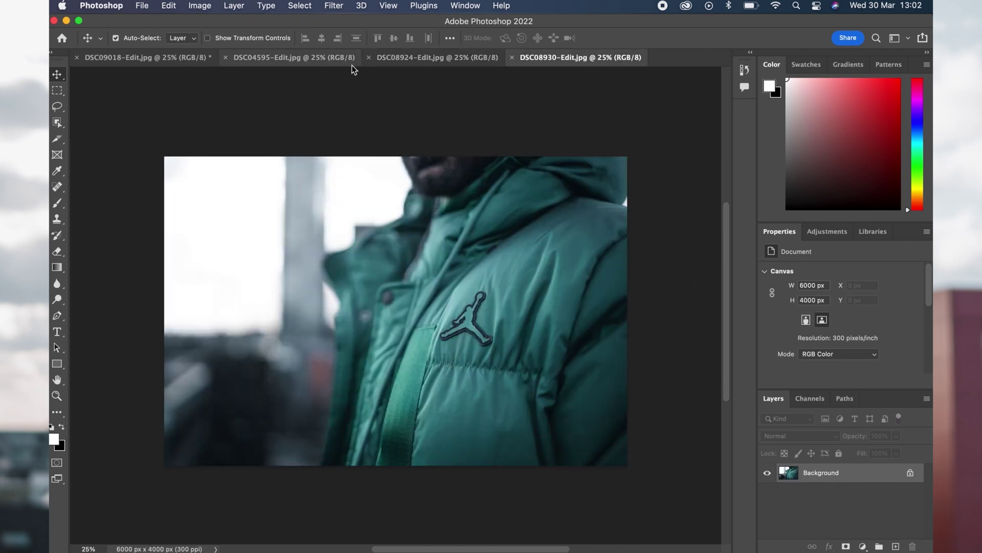
{"action": "left_click_drag", "start_coordinate": [427, 320], "coordinate": [408, 185]}
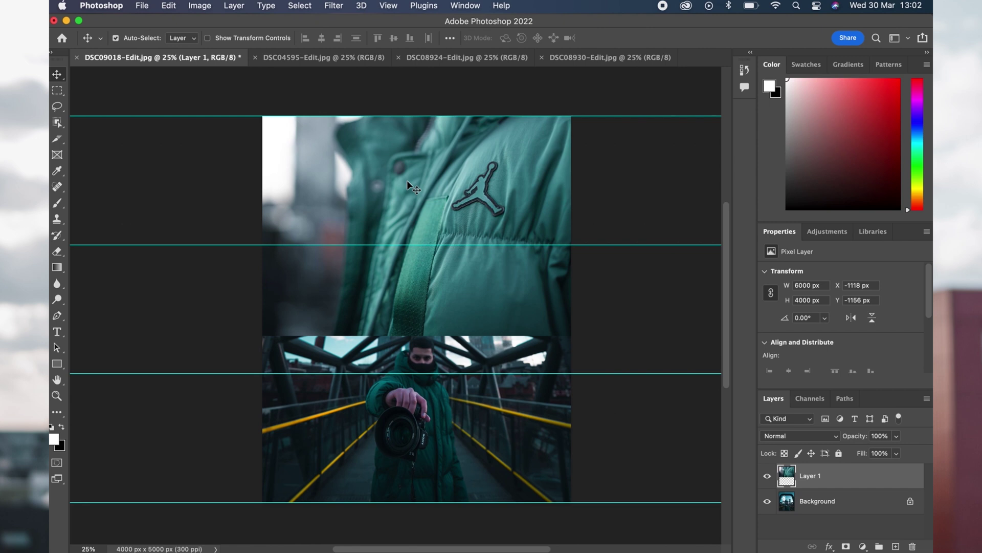
{"action": "mouse_move", "coordinate": [407, 183]}
{"action": "left_mouse_down"}
{"action": "mouse_move", "coordinate": [360, 182]}
{"action": "mouse_move", "coordinate": [422, 184]}
{"action": "mouse_move", "coordinate": [381, 185]}
{"action": "mouse_move", "coordinate": [400, 186]}
{"action": "left_mouse_up"}
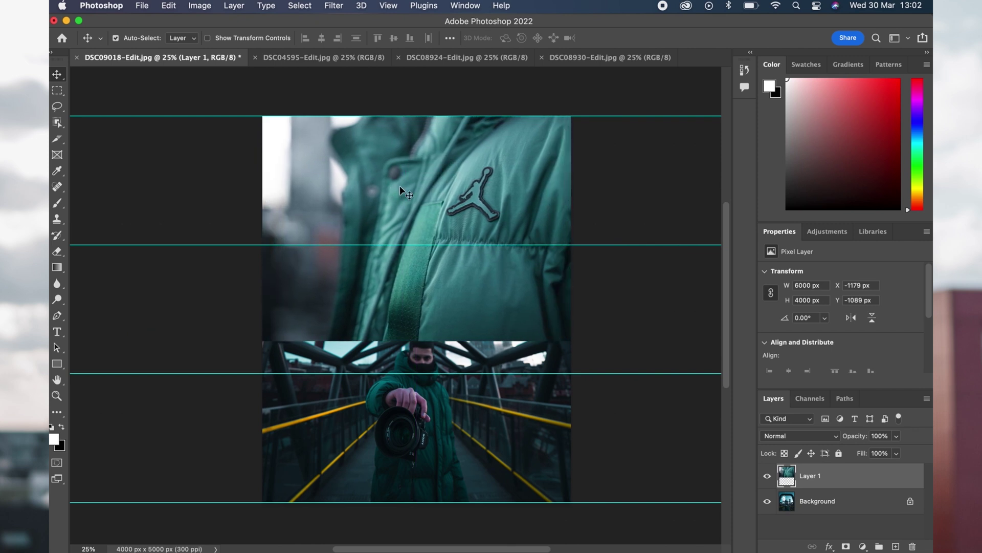
Step: Scale the jacket layer down slightly with Free Transform and move it up into the top row
{"action": "key", "text": "super+t"}
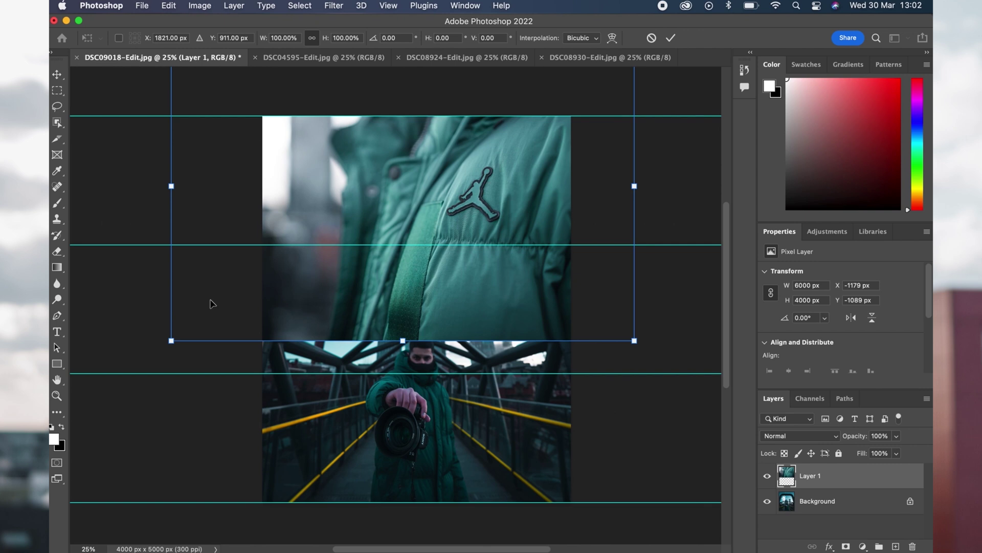
{"action": "mouse_move", "coordinate": [171, 340]}
{"action": "left_mouse_down"}
{"action": "mouse_move", "coordinate": [247, 292]}
{"action": "mouse_move", "coordinate": [186, 343]}
{"action": "left_mouse_up"}
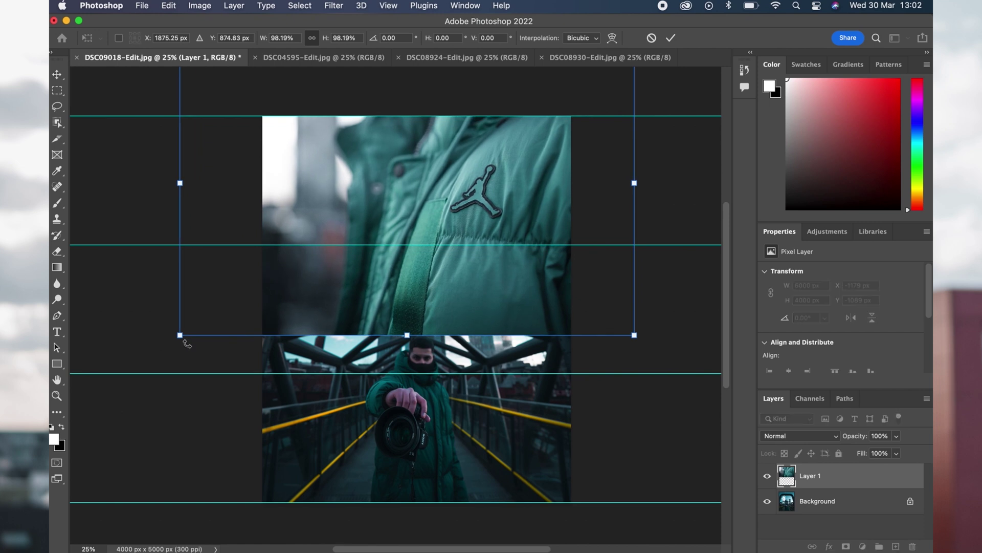
{"action": "key", "text": "Return"}
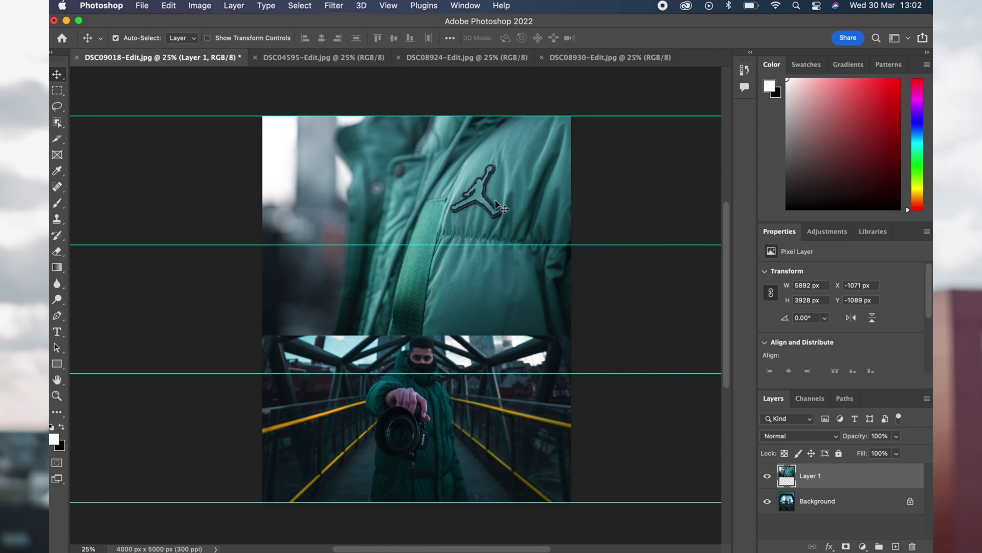
{"action": "left_click_drag", "start_coordinate": [495, 189], "coordinate": [494, 182]}
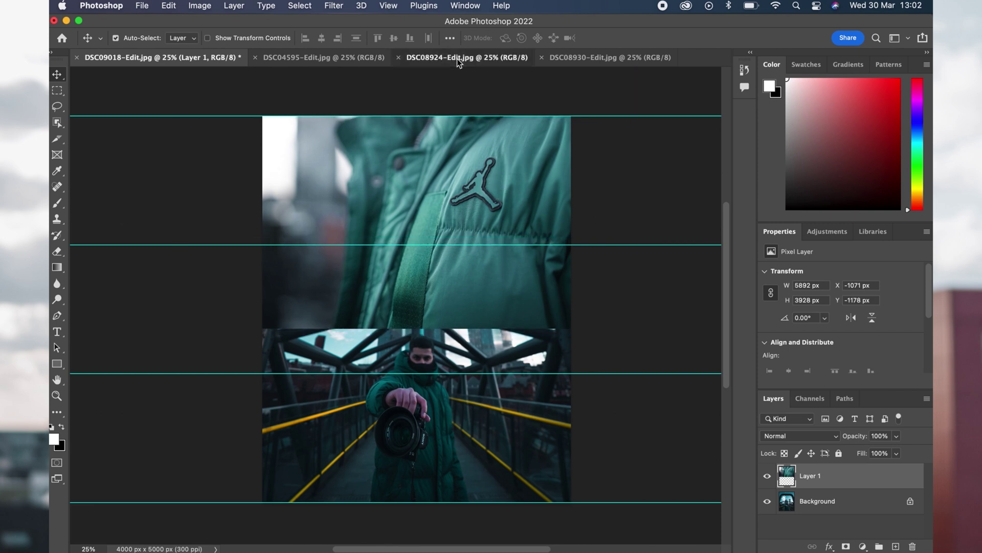
Step: Drag the rooftop photo of the man into the collage as a new layer
{"action": "left_click", "coordinate": [458, 59]}
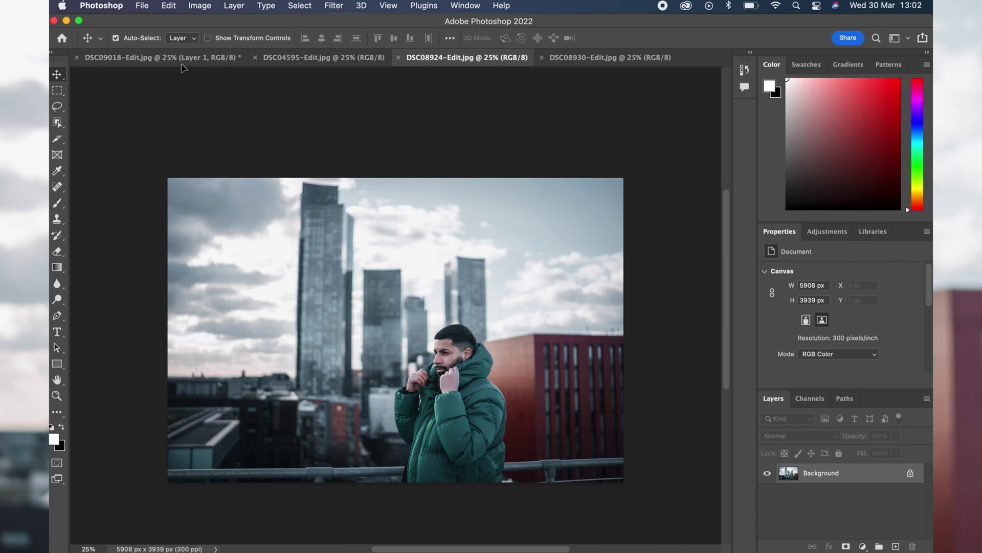
{"action": "left_click", "coordinate": [184, 58]}
{"action": "left_click_drag", "start_coordinate": [429, 310], "coordinate": [455, 184]}
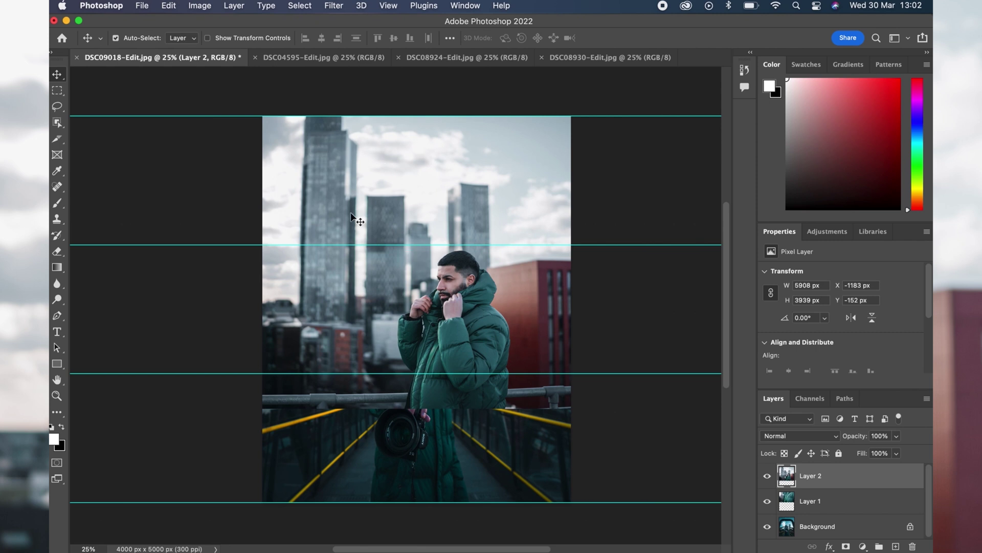
Step: Marquee the top row and Paste Into it the jacket close-up, then view DSC08930
{"action": "left_click", "coordinate": [57, 90]}
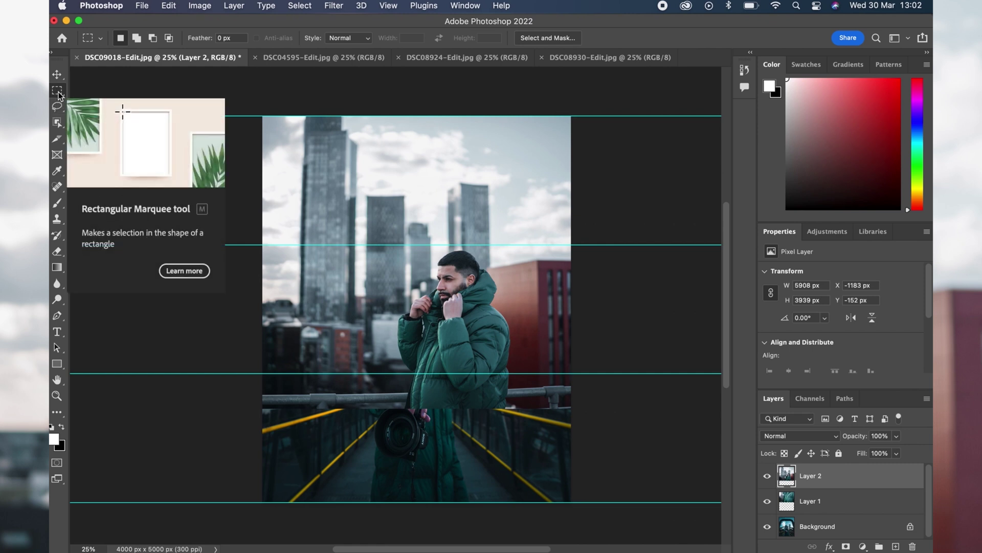
{"action": "left_click_drag", "start_coordinate": [263, 116], "coordinate": [582, 248]}
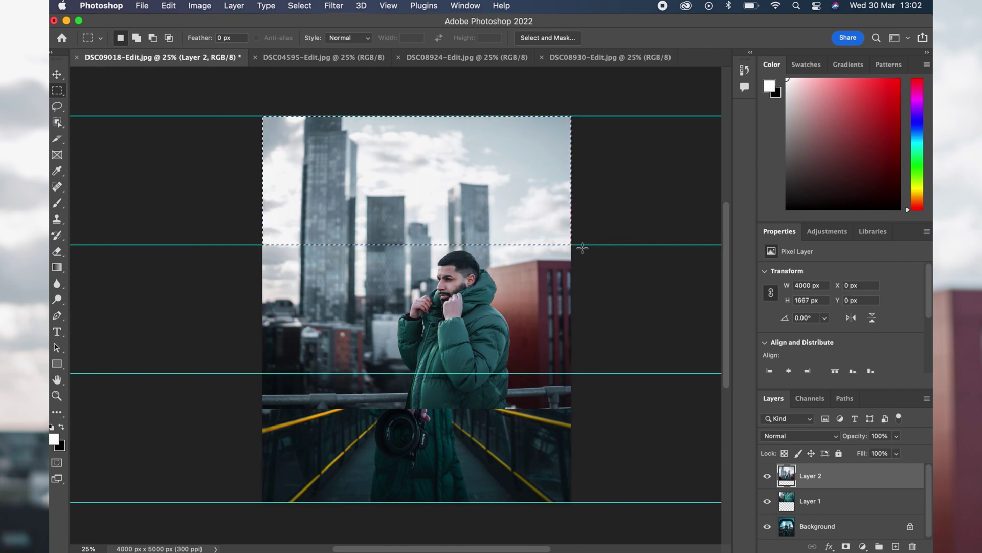
{"action": "key", "text": "super+alt+shift+v"}
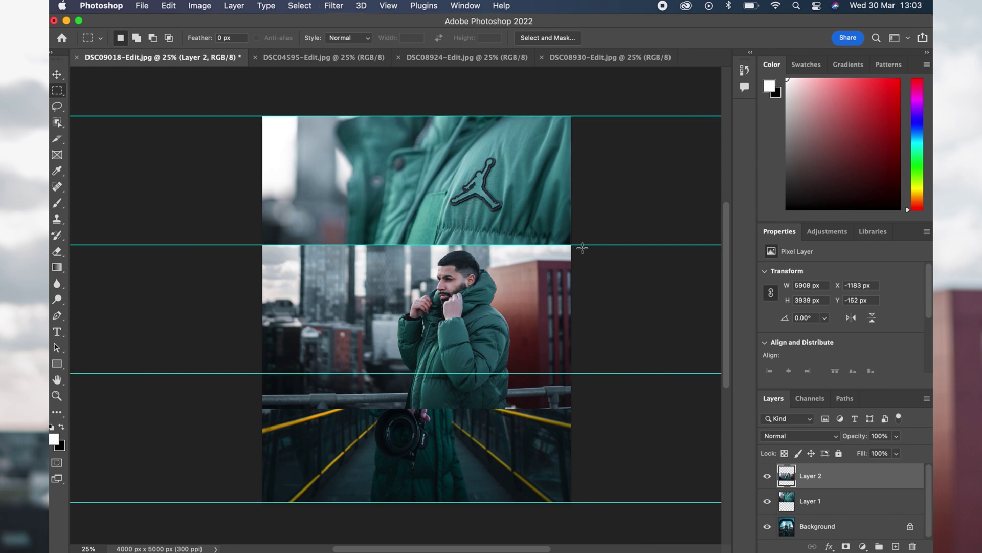
{"action": "scroll", "coordinate": [511, 278], "scroll_direction": "down", "scroll_amount": 2}
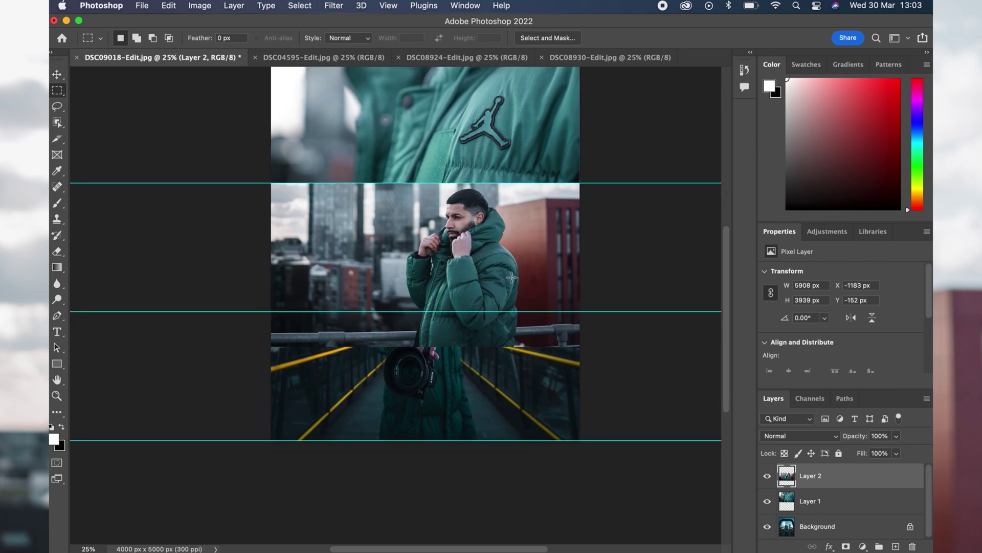
{"action": "left_click", "coordinate": [578, 58]}
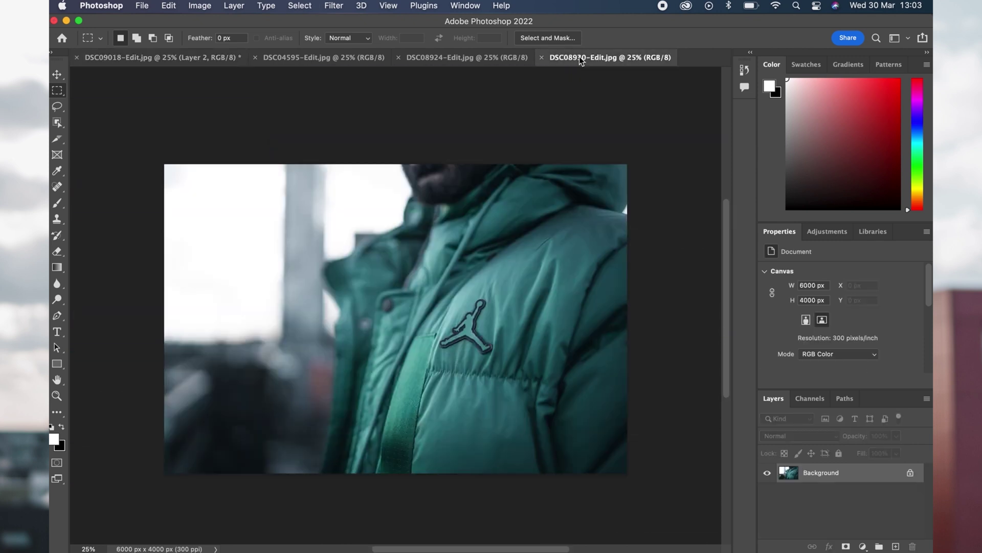
Step: Move the DSC04595 camera photo into the collage and scale it over the bottom row
{"action": "left_click", "coordinate": [357, 59]}
{"action": "left_click", "coordinate": [58, 75]}
{"action": "left_click_drag", "start_coordinate": [424, 336], "coordinate": [416, 392]}
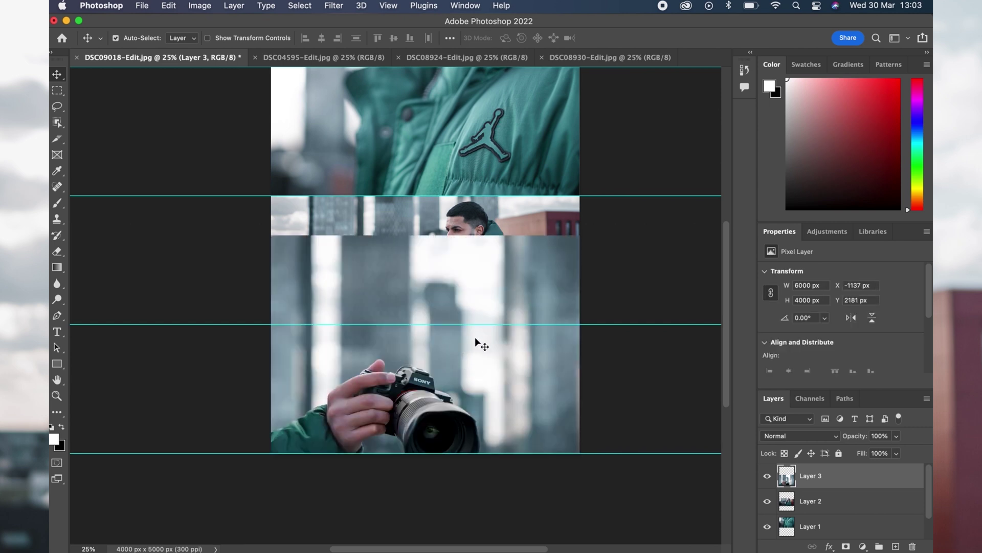
{"action": "key", "text": "ctrl+t"}
{"action": "left_click_drag", "start_coordinate": [480, 332], "coordinate": [467, 377]}
{"action": "key", "text": "Return"}
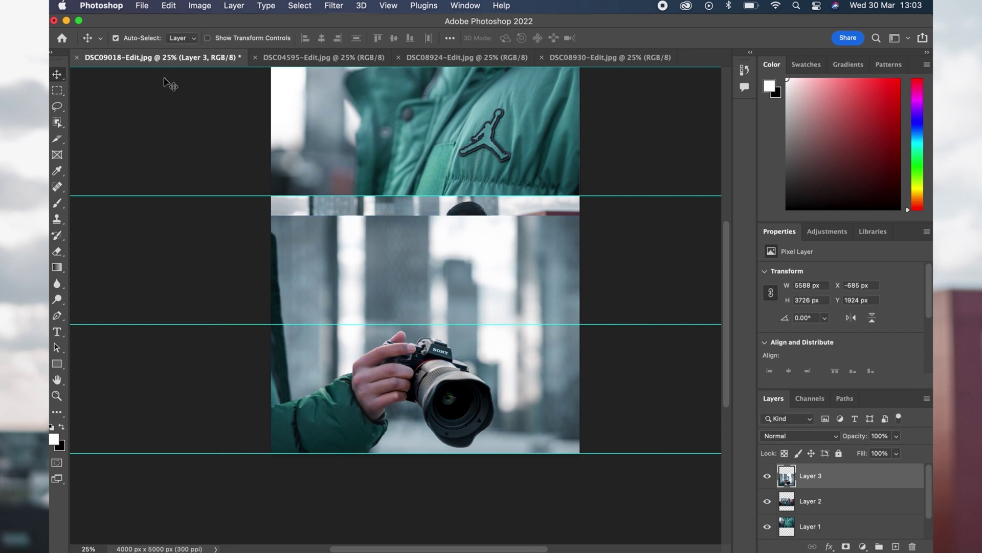
Step: Marquee the middle row and clear the camera photo from it so the man shows
{"action": "left_click", "coordinate": [58, 92]}
{"action": "left_click_drag", "start_coordinate": [271, 207], "coordinate": [533, 303]}
{"action": "left_click_drag", "start_coordinate": [584, 324], "coordinate": [588, 326]}
{"action": "key", "text": "super+alt+shift+v"}
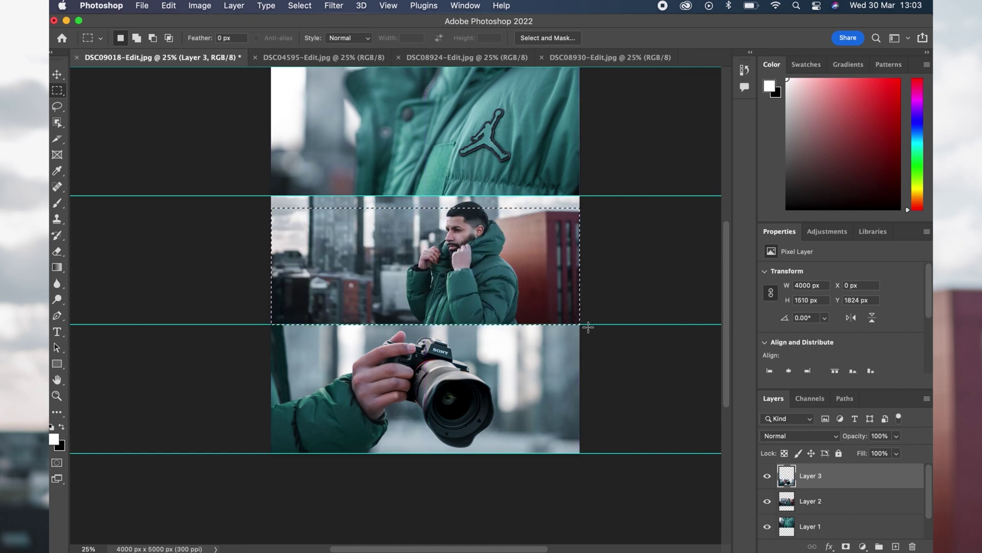
{"action": "scroll", "coordinate": [588, 327], "scroll_direction": "up", "scroll_amount": 3}
{"action": "scroll", "coordinate": [587, 327], "scroll_direction": "down", "scroll_amount": 1}
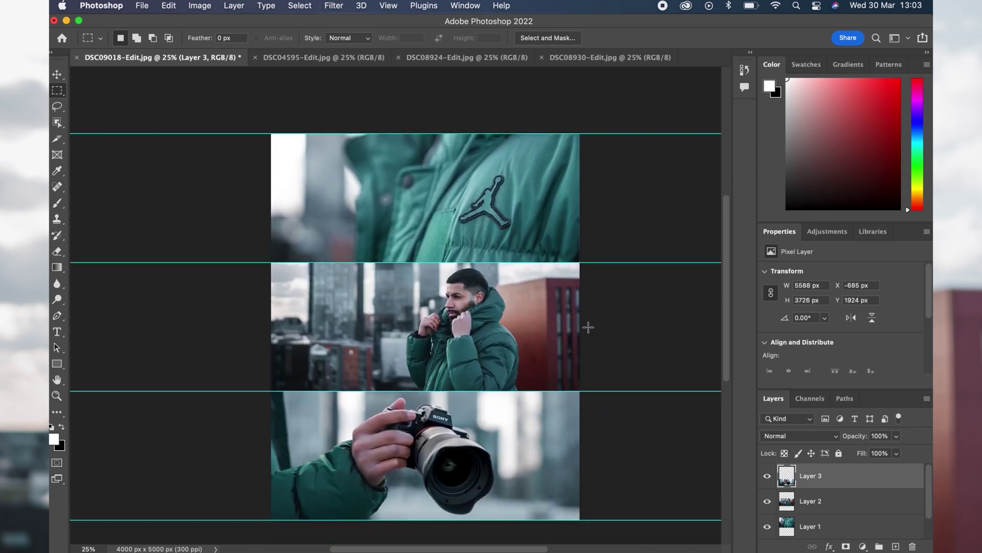
{"action": "left_click", "coordinate": [144, 6]}
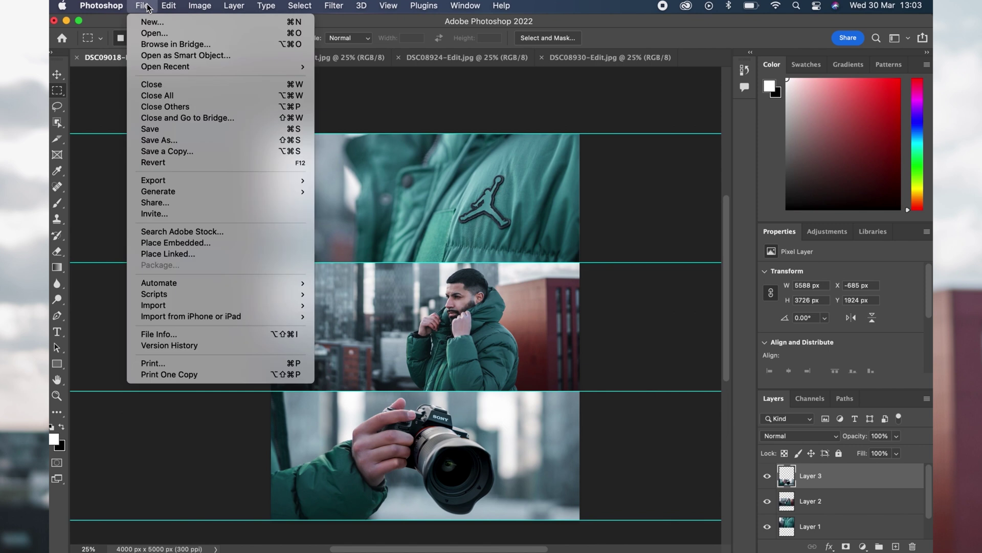
Step: Save the finished three-row collage document
{"action": "left_click", "coordinate": [161, 128]}
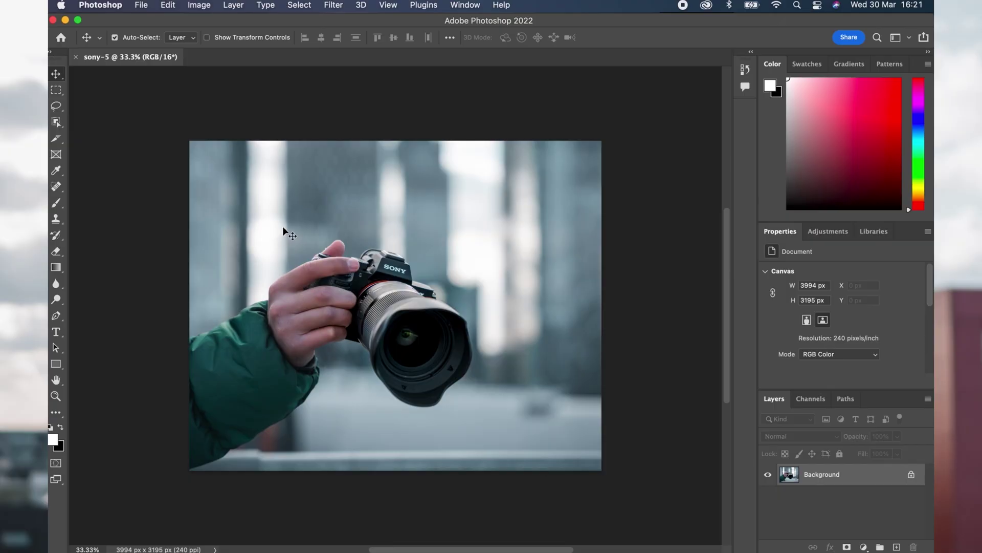
Step: Activate the Slice Tool by searching 'slice' in the Discover search
{"action": "left_click", "coordinate": [55, 140]}
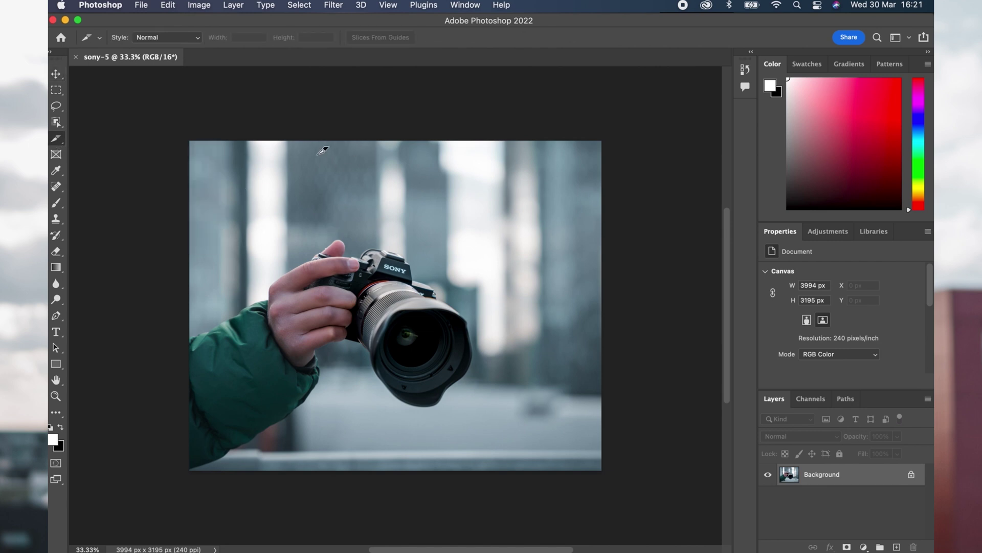
{"action": "left_click", "coordinate": [877, 37]}
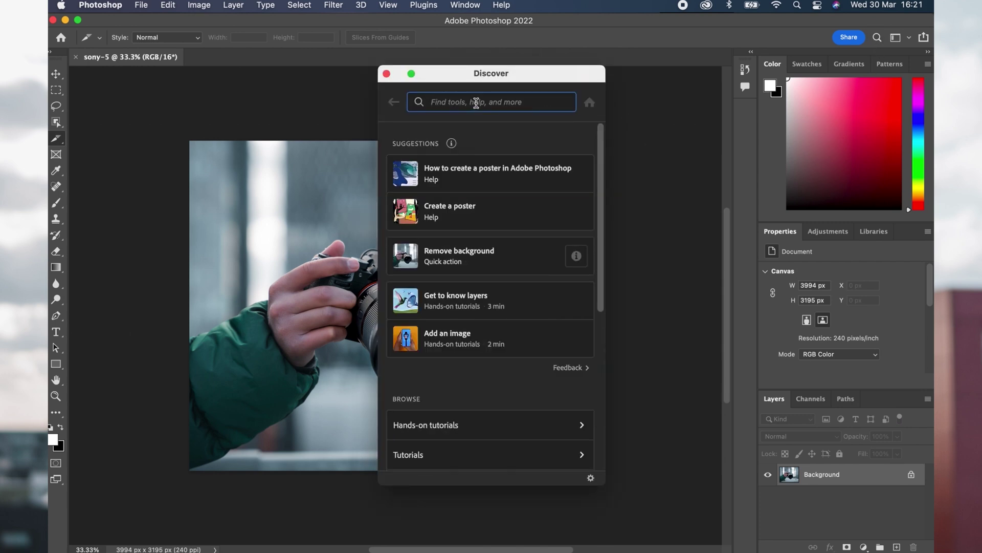
{"action": "type", "text": "slice"}
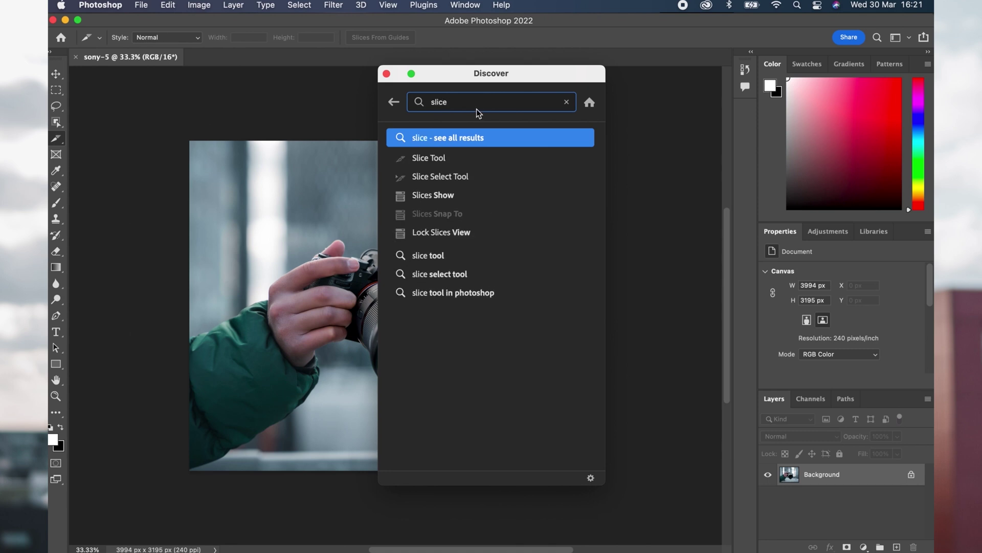
{"action": "left_click", "coordinate": [468, 158]}
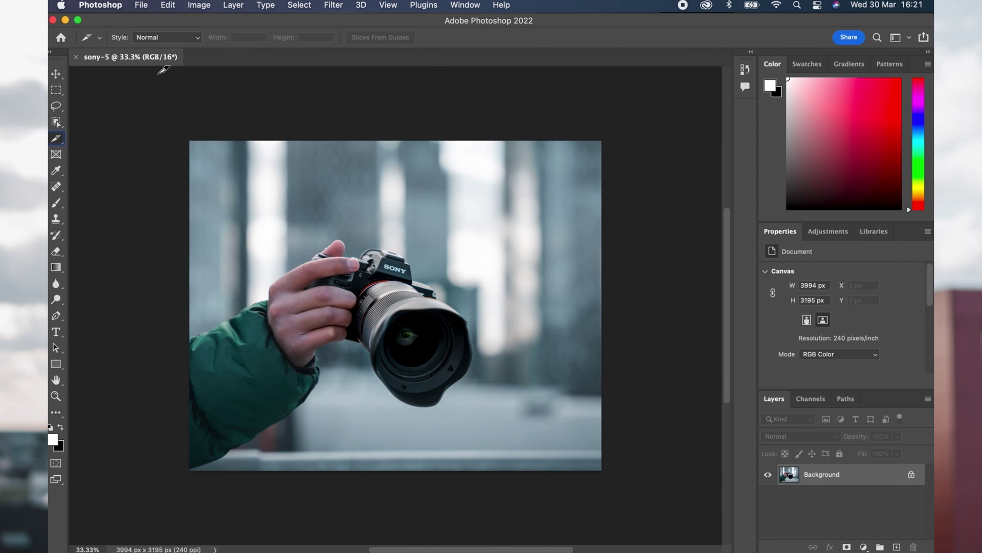
Step: Draw a slice over the photo's left portion and open File > Export > Save for Web (Legacy)
{"action": "mouse_move", "coordinate": [140, 110]}
{"action": "left_mouse_down"}
{"action": "mouse_move", "coordinate": [237, 193]}
{"action": "mouse_move", "coordinate": [399, 486]}
{"action": "left_mouse_up"}
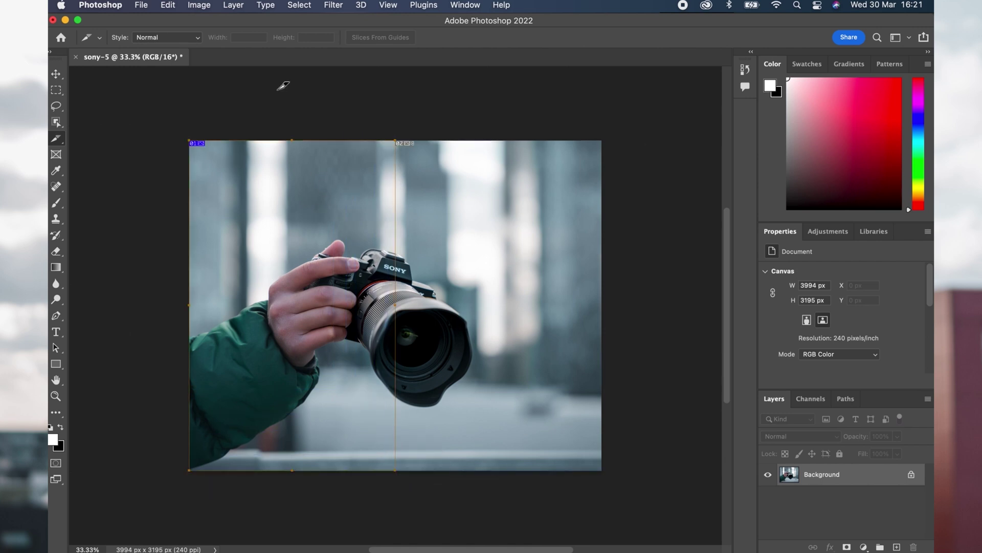
{"action": "left_click", "coordinate": [143, 6]}
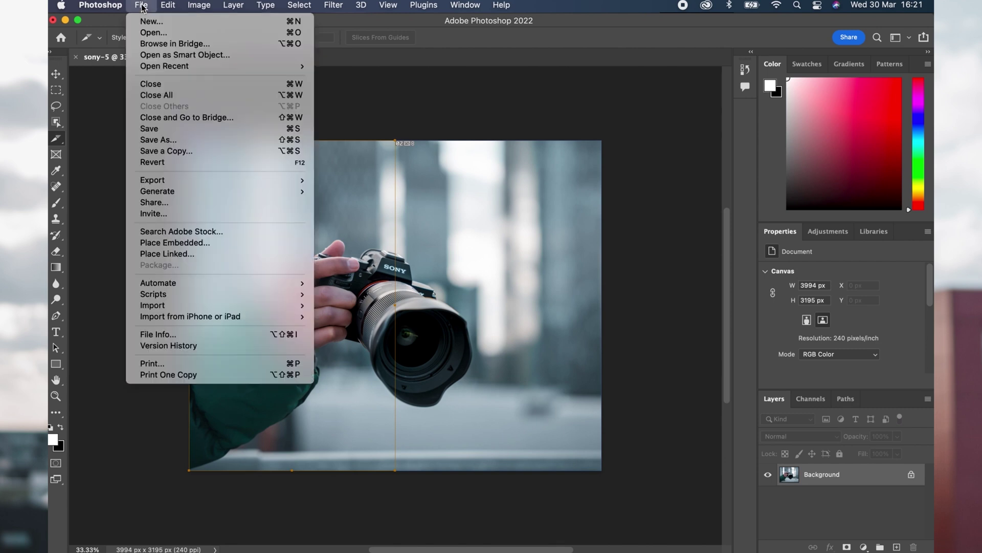
{"action": "mouse_move", "coordinate": [172, 179]}
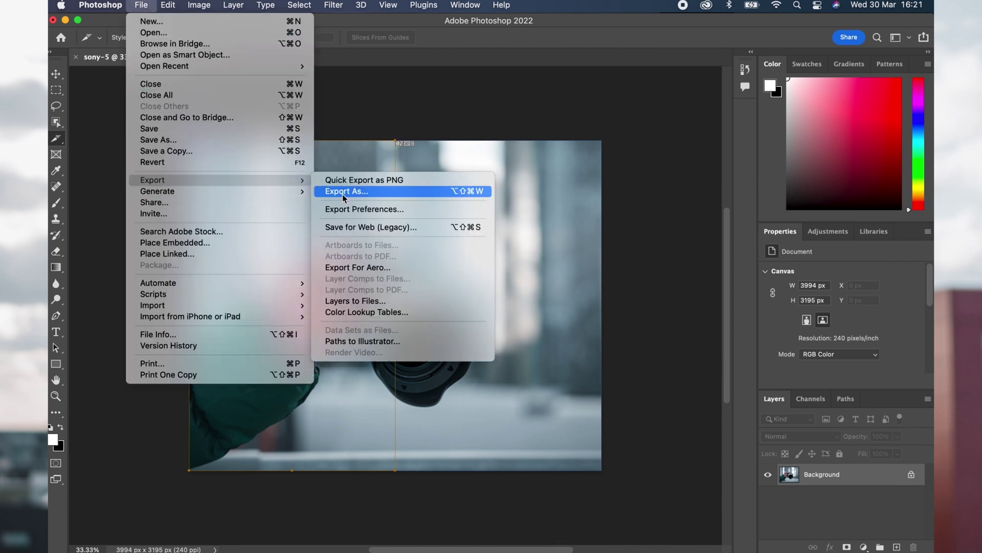
{"action": "left_click", "coordinate": [361, 228]}
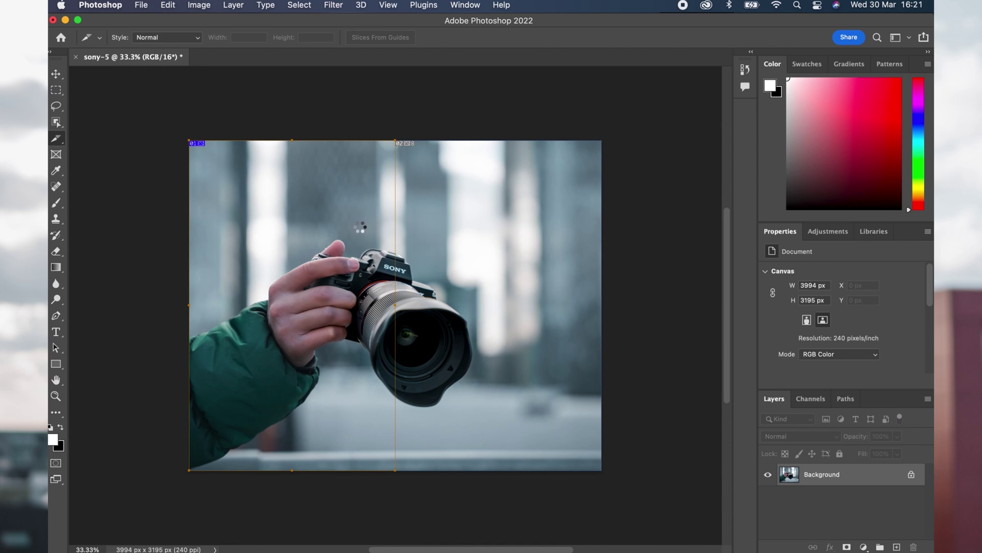